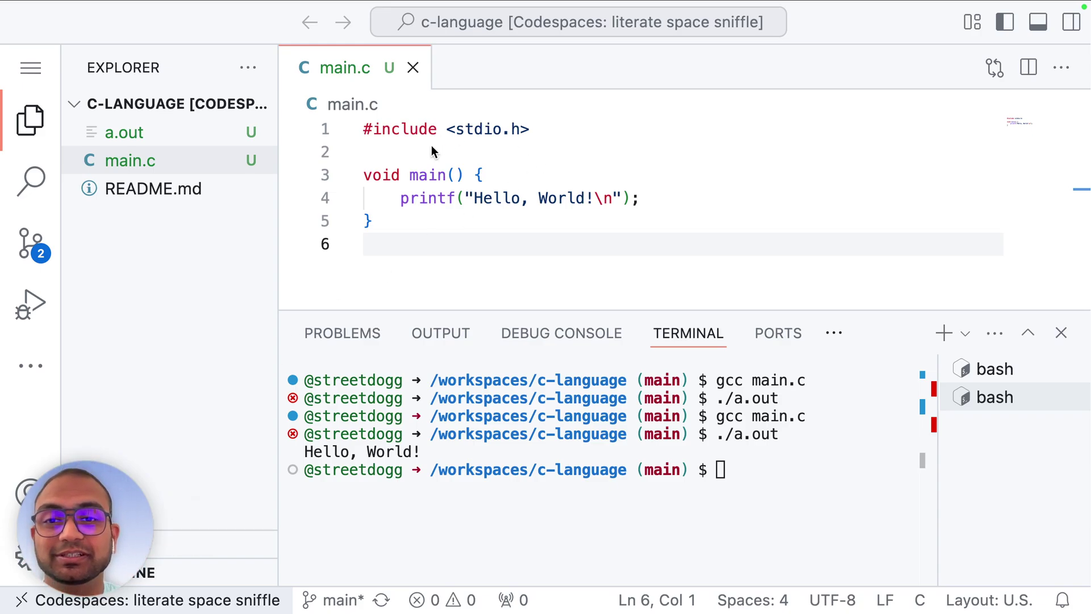
- Highlight main, the stdio.h header, its .h extension, and stdio in the hello-world code
{"action": "double_click", "coordinate": [416, 174]}
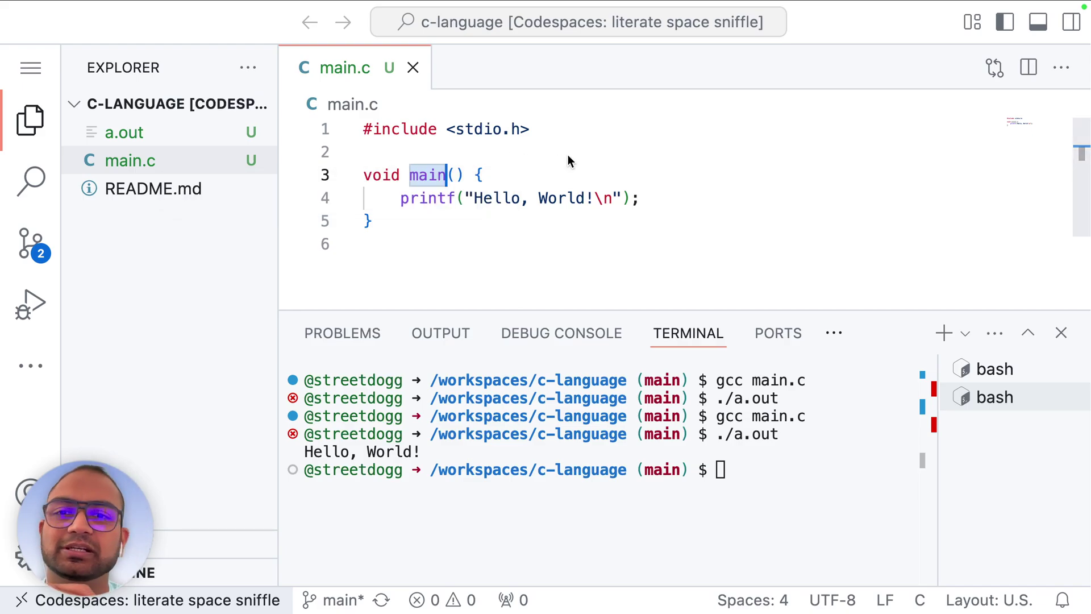
{"action": "left_click", "coordinate": [539, 150]}
{"action": "left_click_drag", "start_coordinate": [522, 129], "coordinate": [441, 133]}
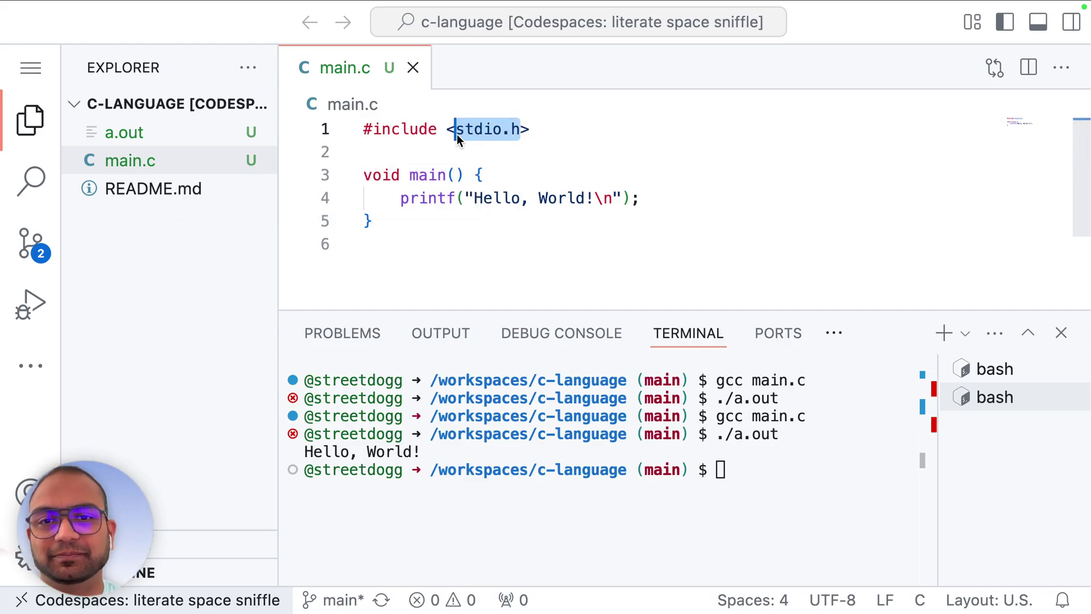
{"action": "left_click", "coordinate": [465, 134]}
{"action": "mouse_move", "coordinate": [503, 130]}
{"action": "left_mouse_down"}
{"action": "mouse_move", "coordinate": [520, 136]}
{"action": "mouse_move", "coordinate": [503, 136]}
{"action": "left_mouse_up"}
{"action": "left_click", "coordinate": [519, 134]}
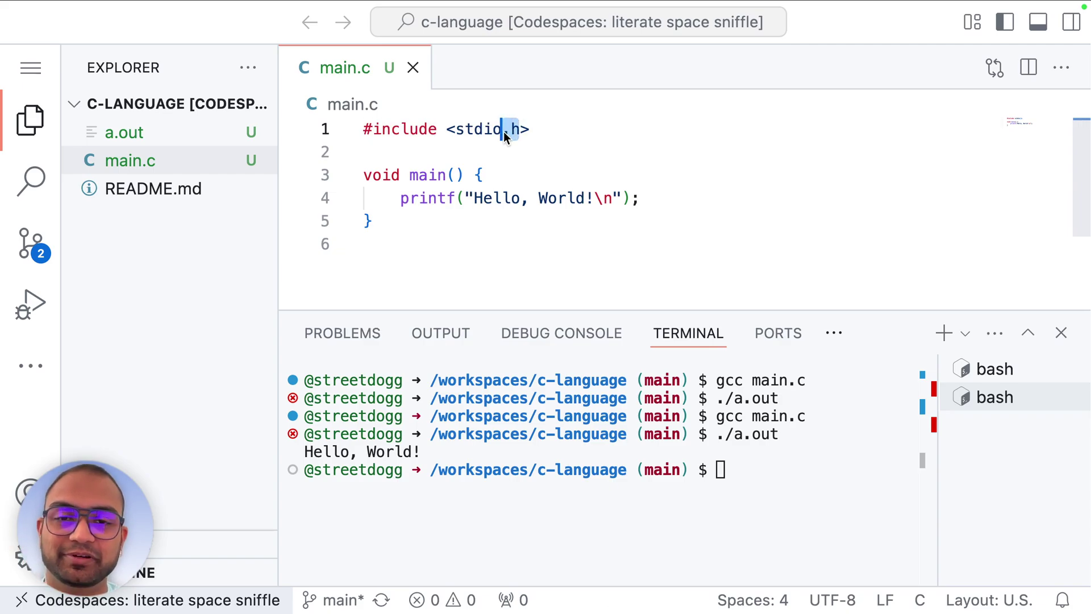
{"action": "double_click", "coordinate": [471, 133]}
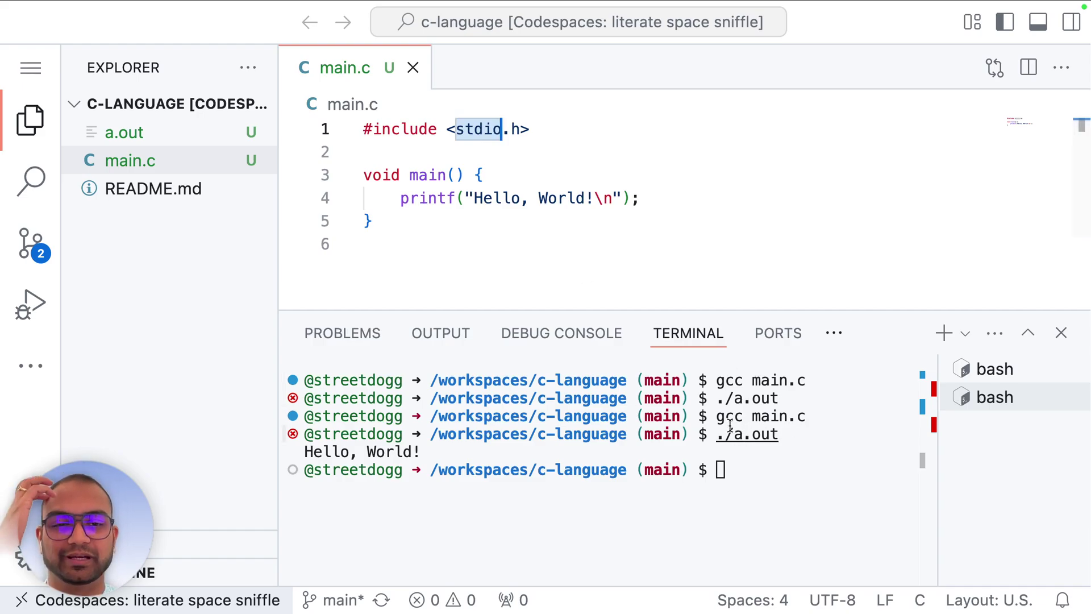
- Highlight the gcc main.c compile and ./a.out run commands, then bring up the whiteboard
{"action": "left_click", "coordinate": [726, 468]}
{"action": "double_click", "coordinate": [726, 417]}
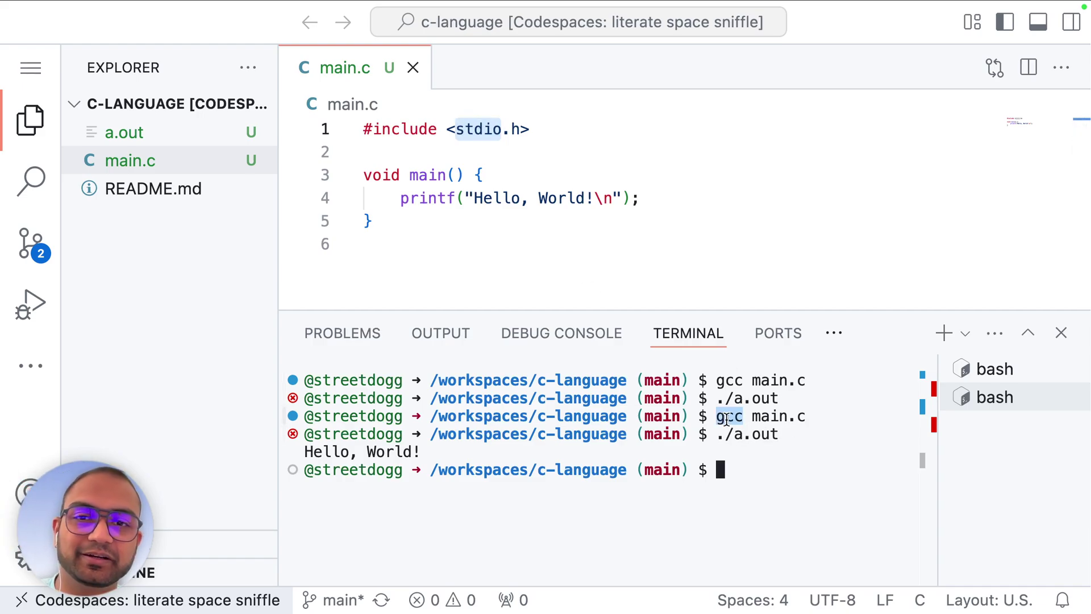
{"action": "double_click", "coordinate": [776, 416]}
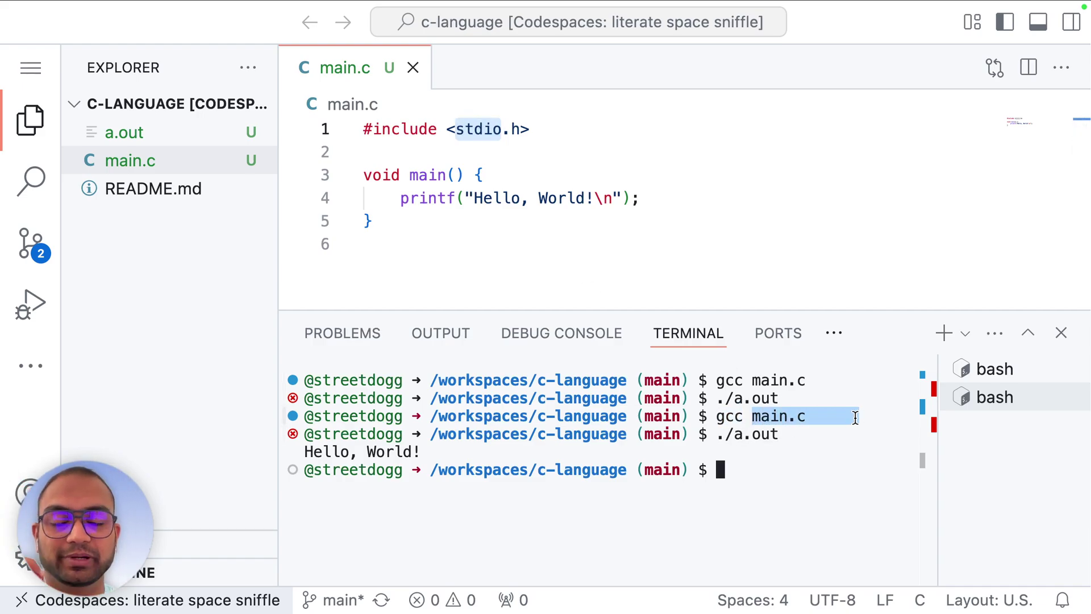
{"action": "left_click", "coordinate": [783, 450]}
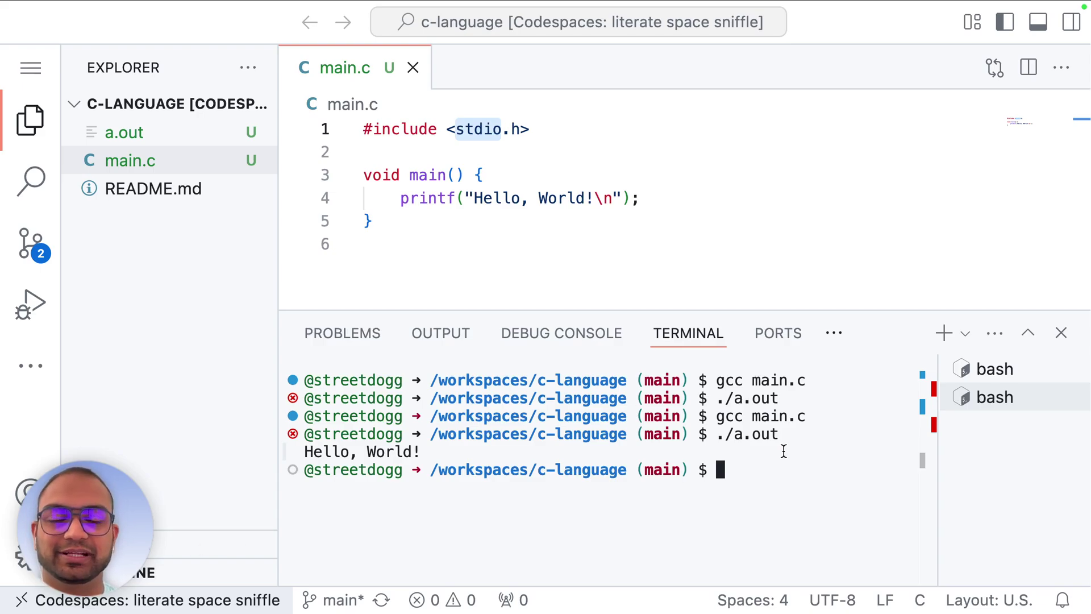
{"action": "left_click_drag", "start_coordinate": [779, 434], "coordinate": [716, 434]}
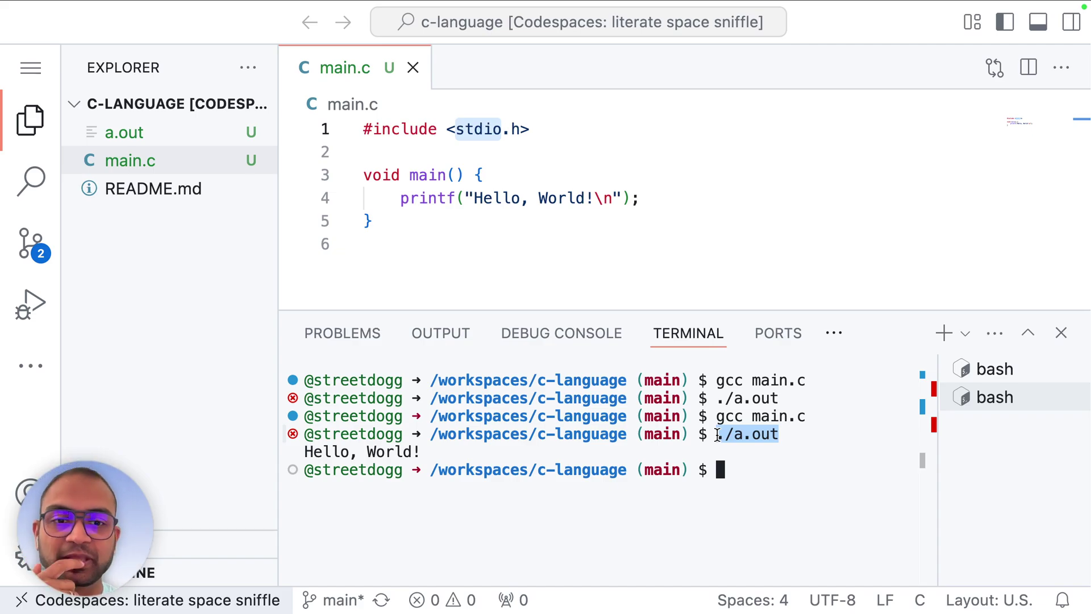
{"action": "left_click", "coordinate": [754, 472]}
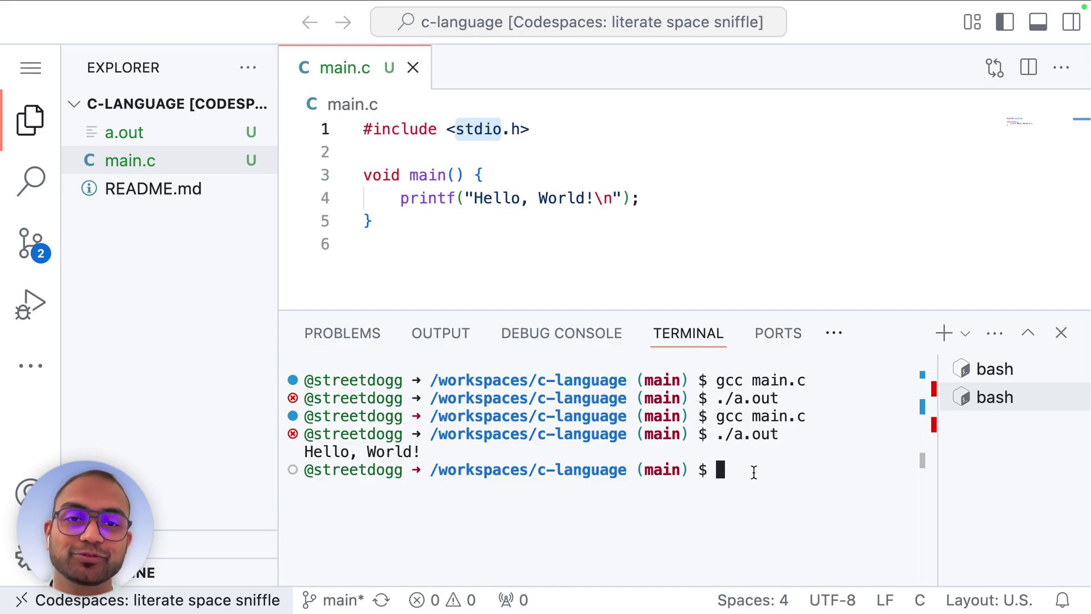
{"action": "key", "text": "alt+super+p"}
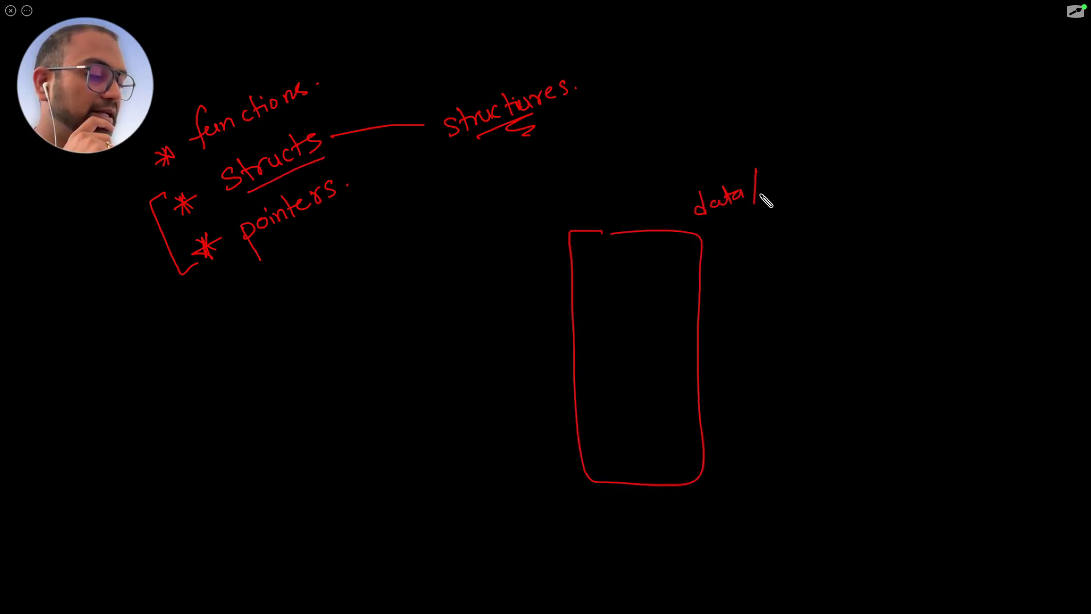
- Extend the data label above the tall rectangle
{"action": "mouse_move", "coordinate": [770, 170]}
{"action": "left_mouse_down"}
{"action": "mouse_move", "coordinate": [755, 205]}
{"action": "mouse_move", "coordinate": [767, 212]}
{"action": "left_mouse_up"}
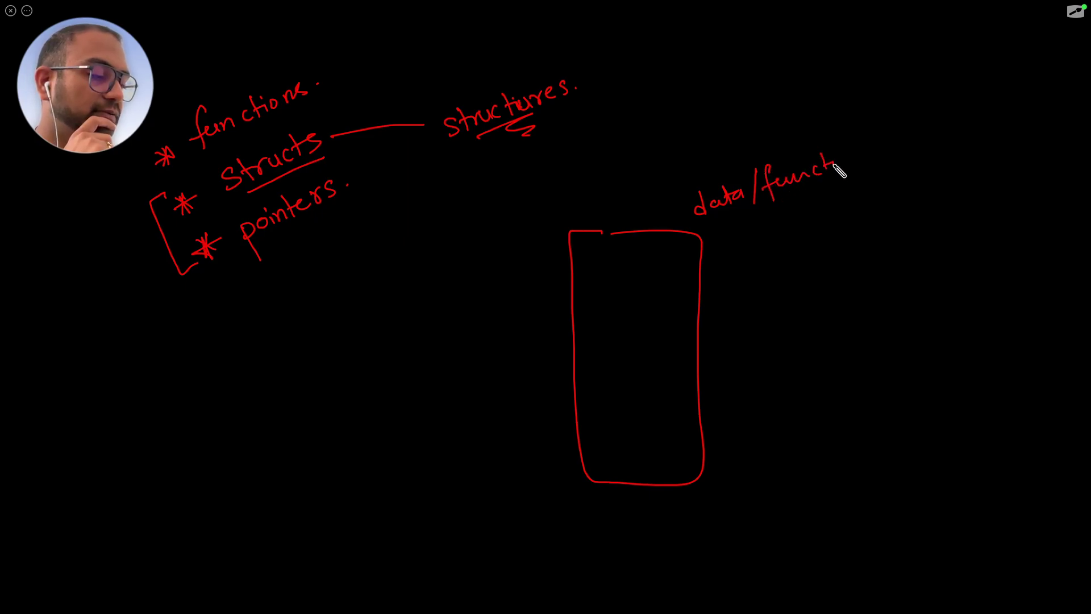